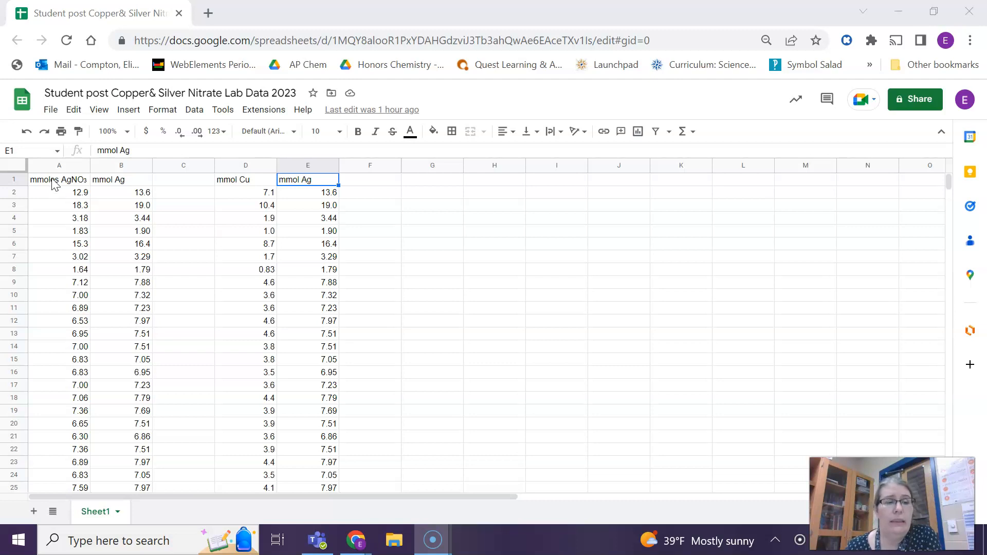
# - Select the data range A1:B38 and insert a chart from it
pyautogui.click(55, 184)
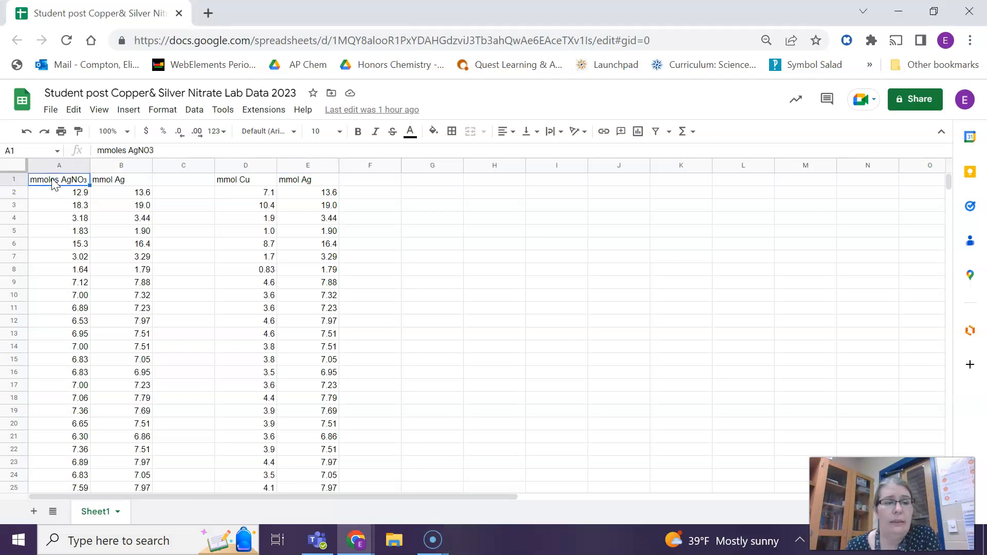
pyautogui.click(45, 187)
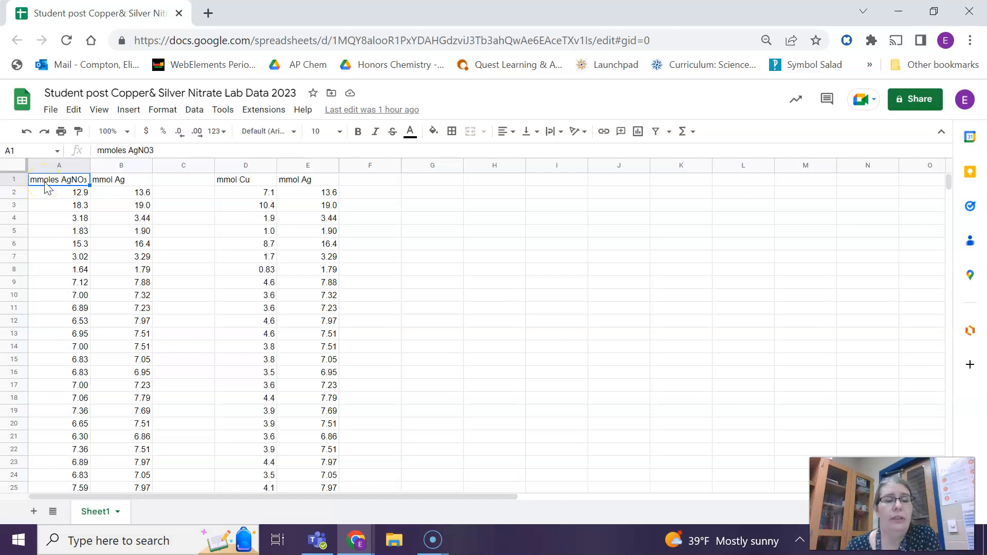
pyautogui.moveTo(45, 187); pyautogui.dragTo(122, 435)
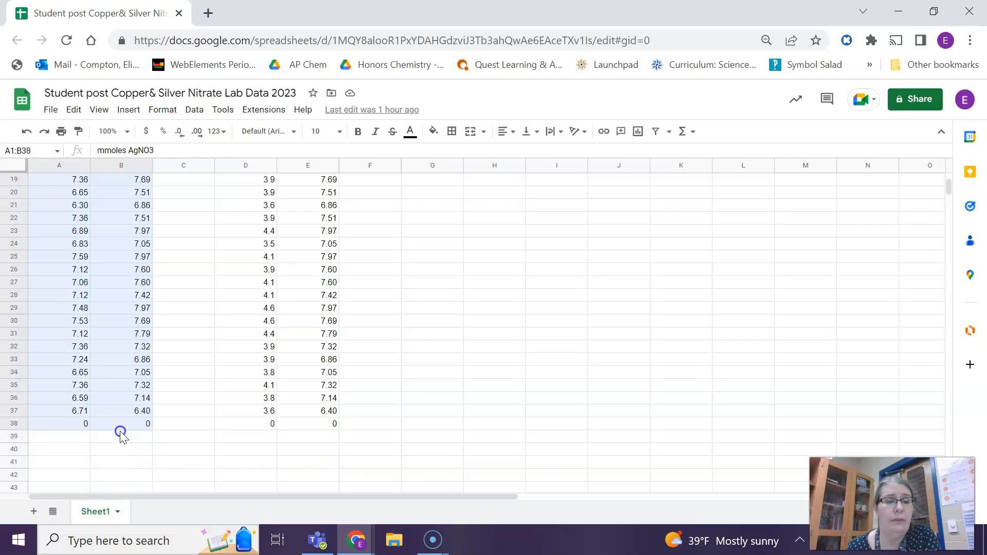
pyautogui.moveTo(122, 434); pyautogui.dragTo(121, 435)
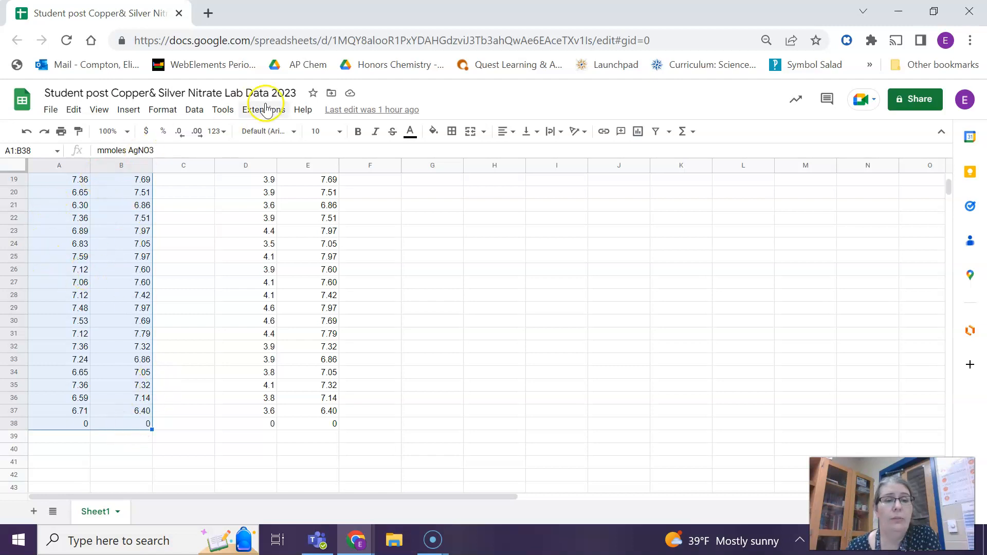
pyautogui.click(138, 116)
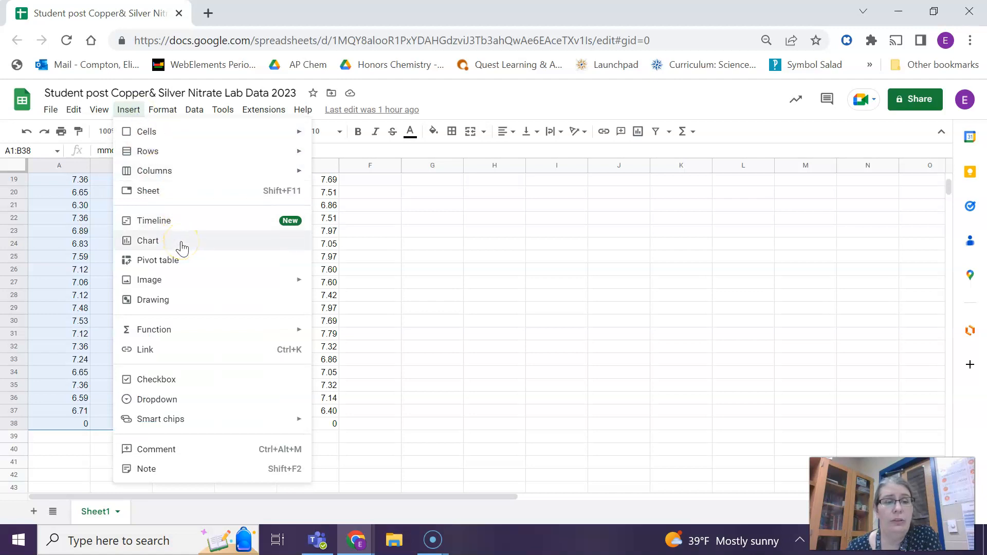
pyautogui.click(183, 246)
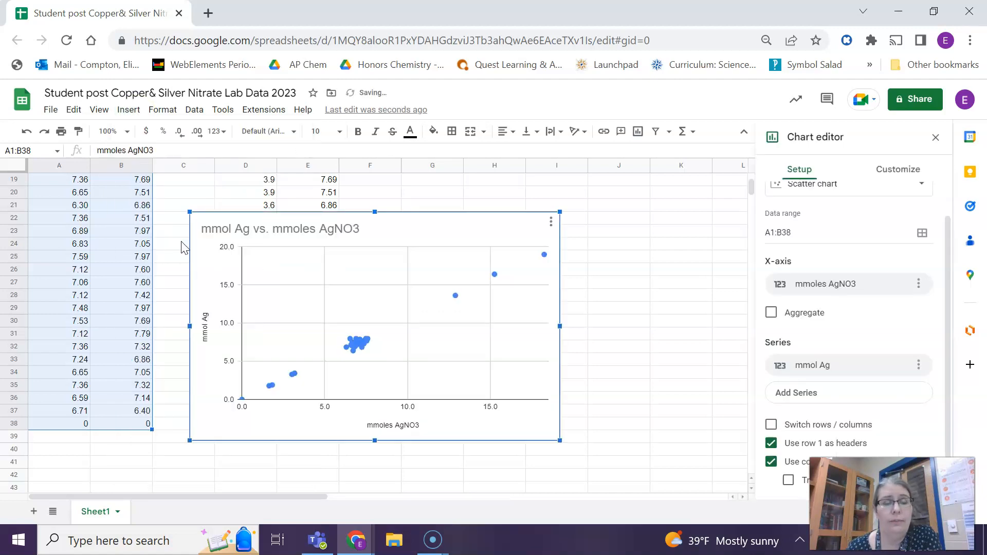
# - Change the chart type to Line chart
pyautogui.scroll(1, 885, 216)
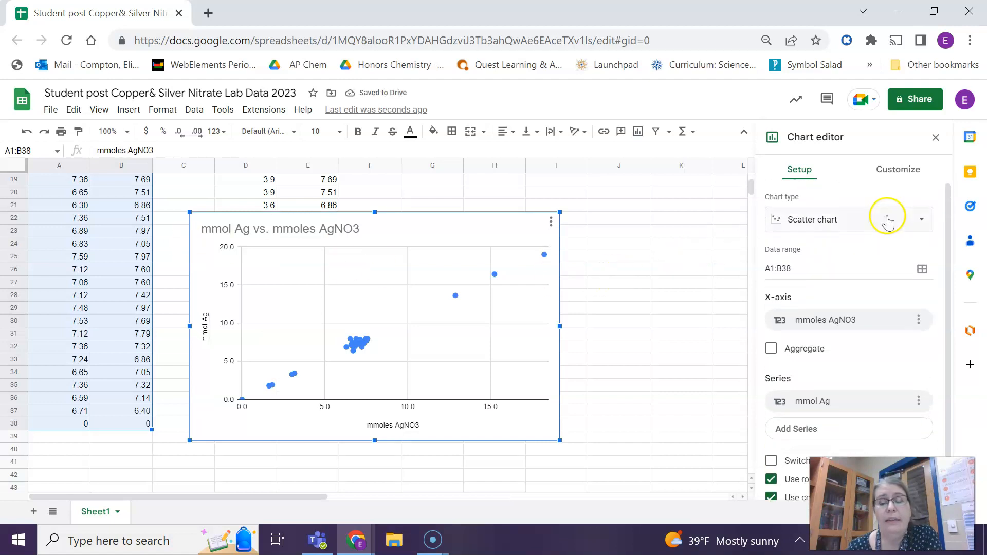
pyautogui.click(886, 223)
pyautogui.scroll(-3, 811, 298)
pyautogui.click(802, 285)
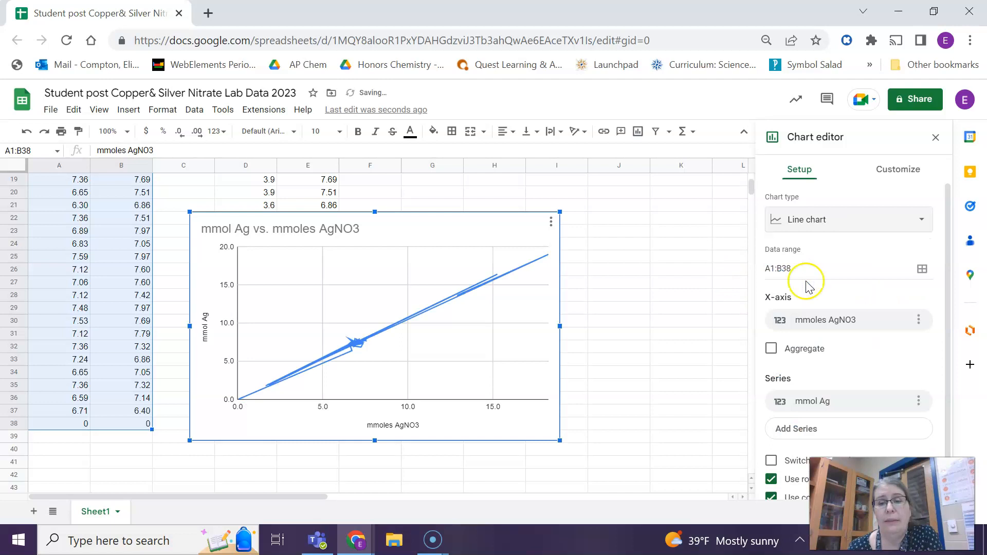
# - Change the chart type back to Scatter chart
pyautogui.click(859, 220)
pyautogui.scroll(-2, 868, 291)
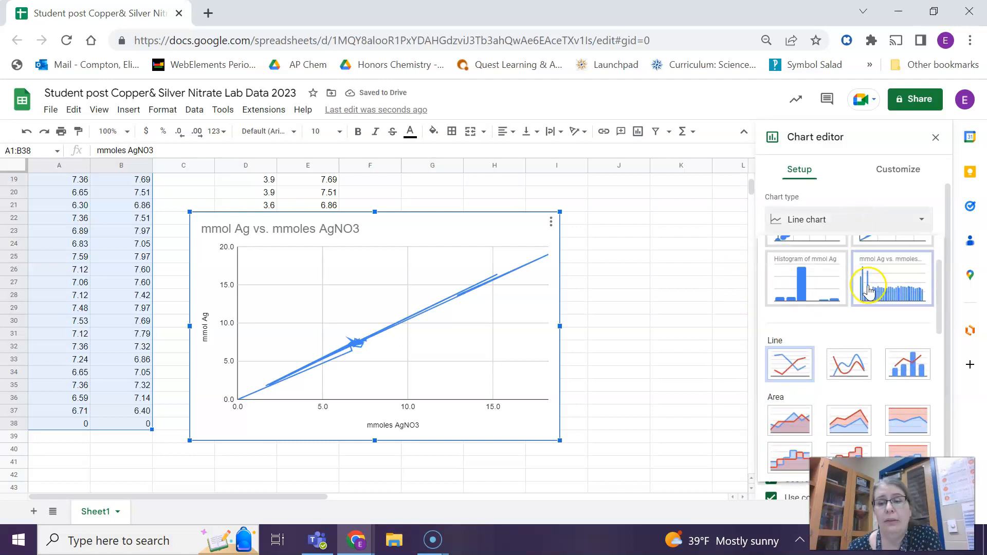
pyautogui.scroll(2, 839, 258)
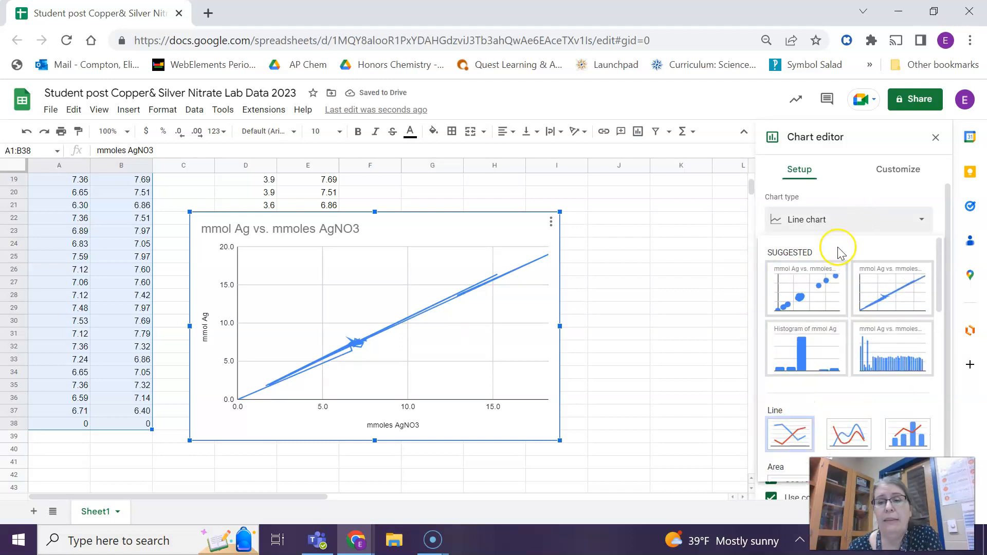
pyautogui.click(800, 225)
pyautogui.click(813, 225)
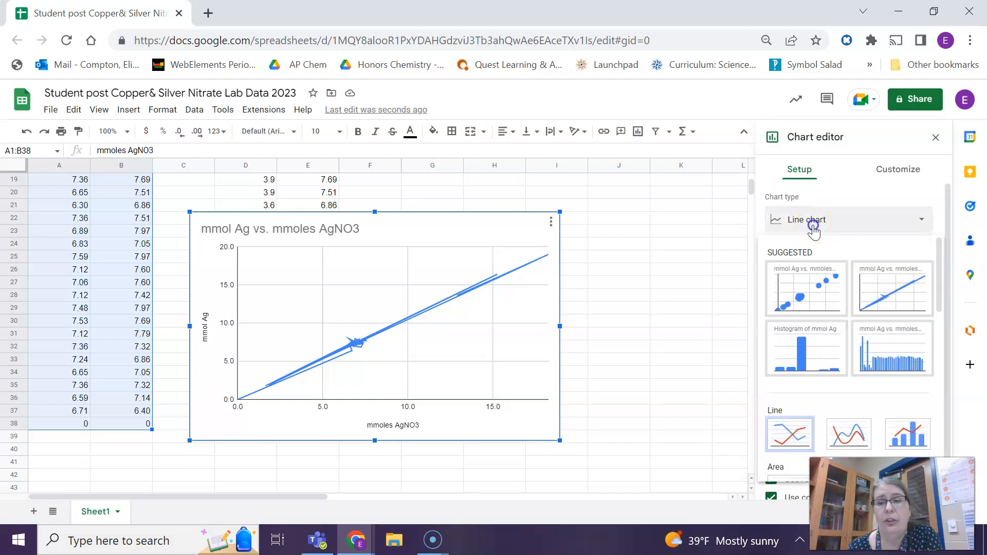
pyautogui.scroll(-6, 817, 301)
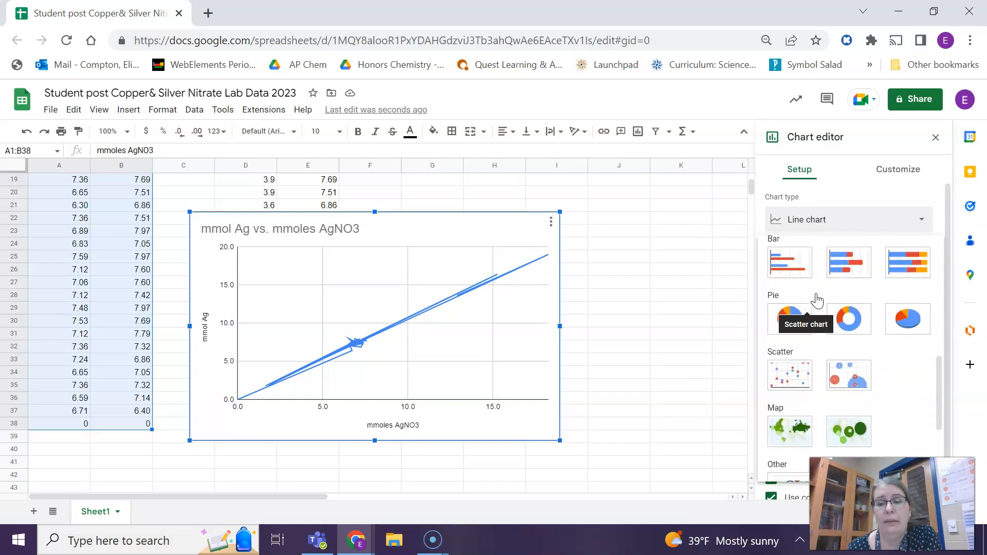
pyautogui.click(807, 364)
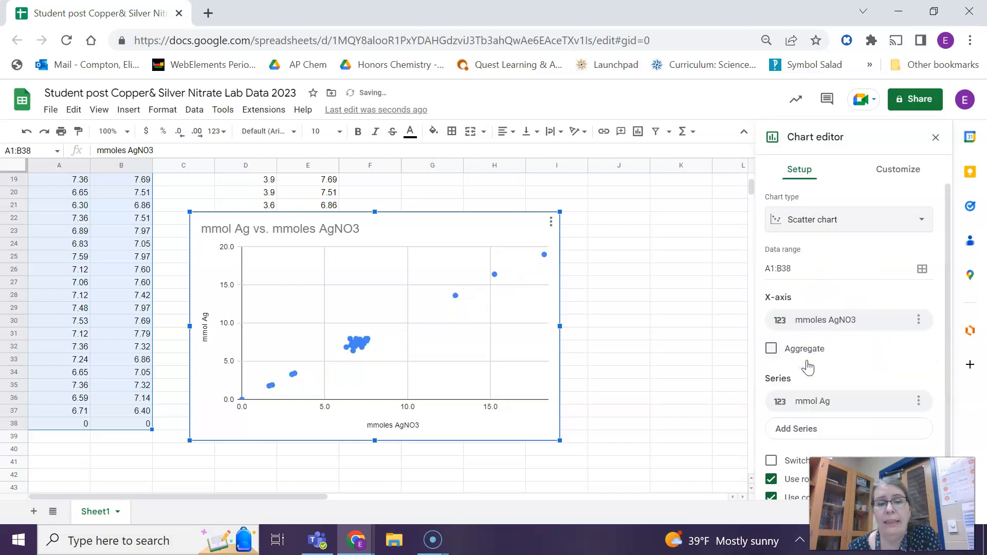
# - In the chart's customization, expand the series options and enable a trendline
pyautogui.scroll(-1, 864, 346)
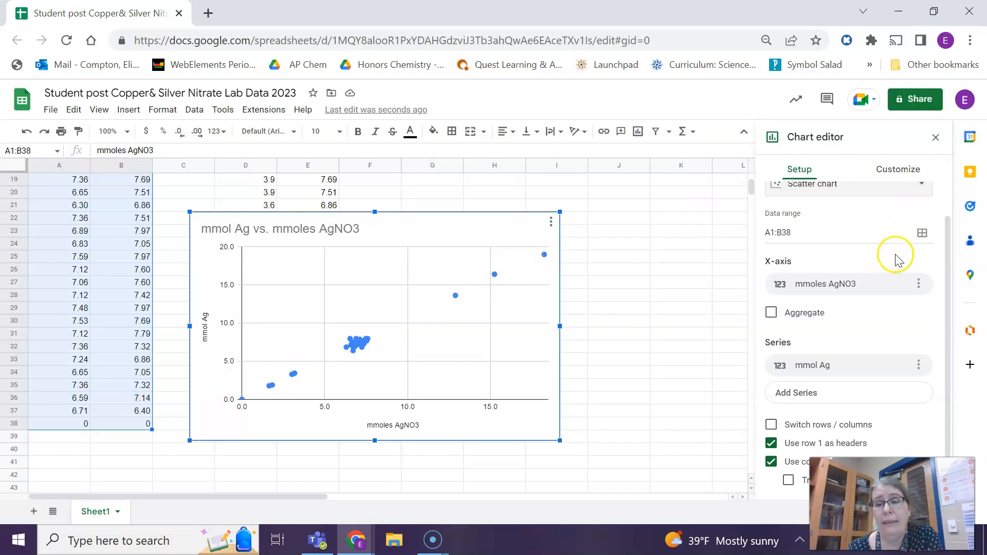
pyautogui.scroll(1, 879, 235)
pyautogui.click(904, 174)
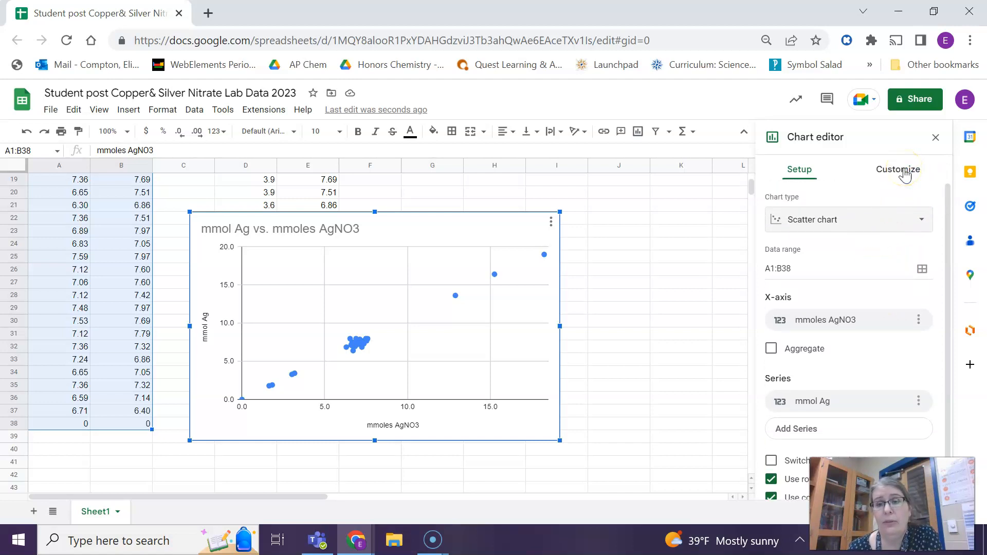
pyautogui.click(905, 174)
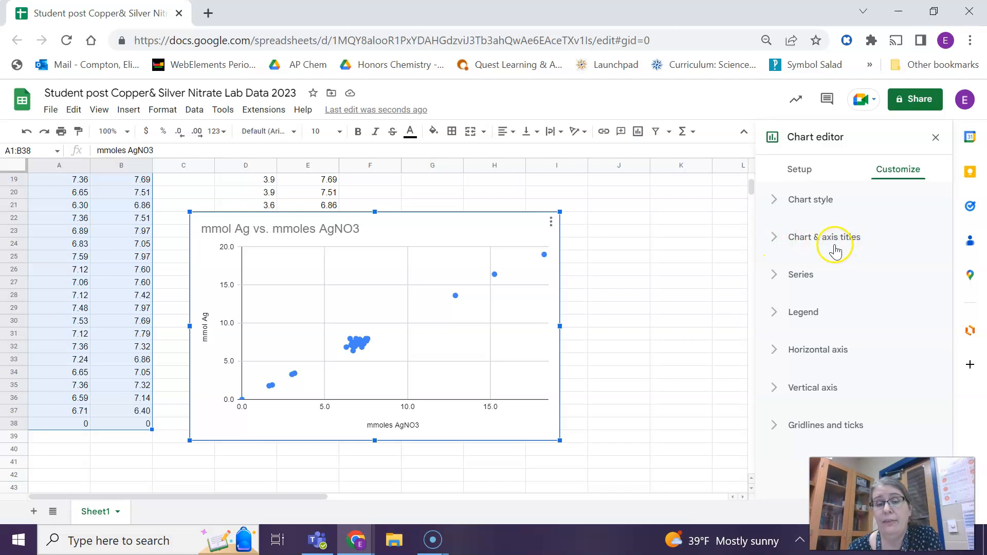
pyautogui.click(782, 283)
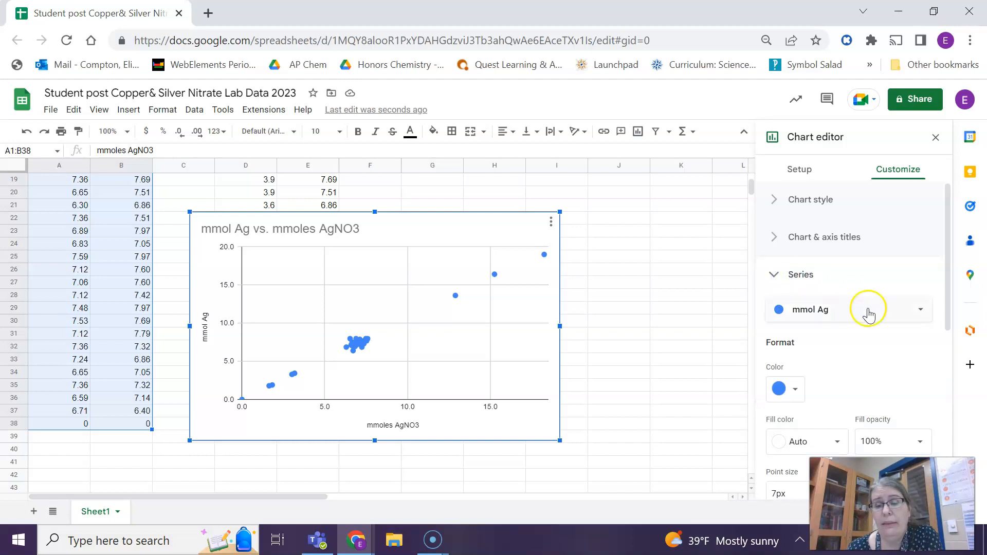
pyautogui.scroll(-3, 874, 329)
pyautogui.scroll(-3, 874, 329)
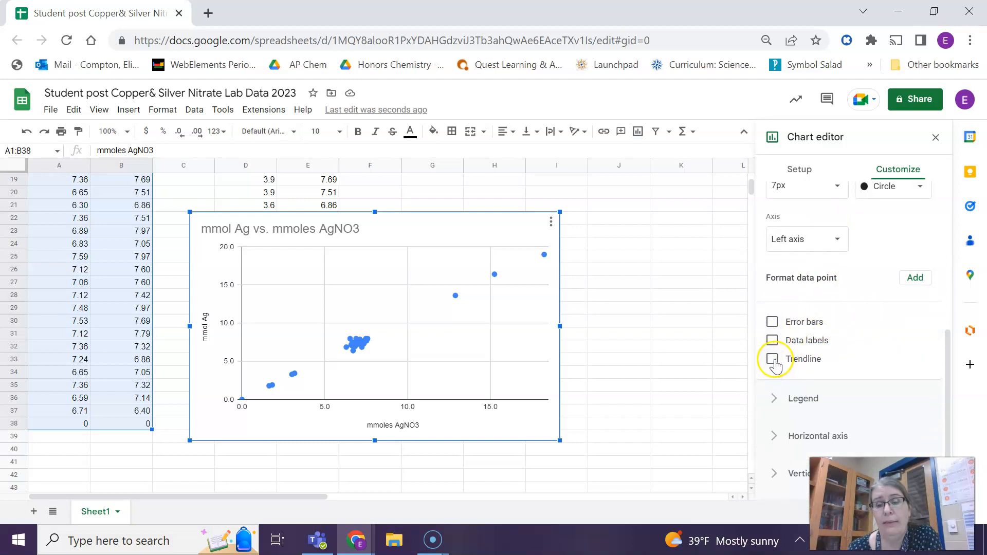
pyautogui.scroll(-1, 776, 365)
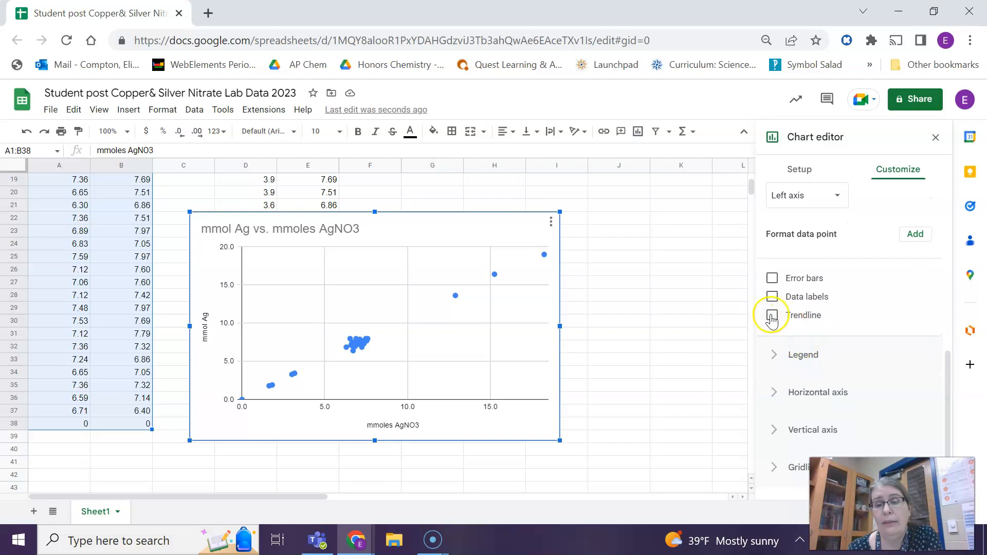
pyautogui.click(772, 318)
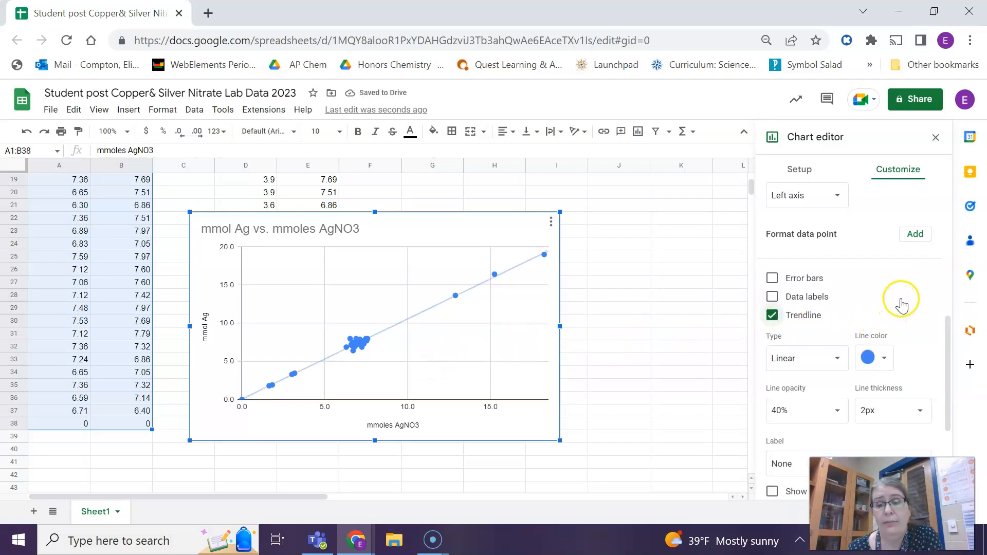
# - Set the trendline label to Use Equation
pyautogui.scroll(-2, 901, 306)
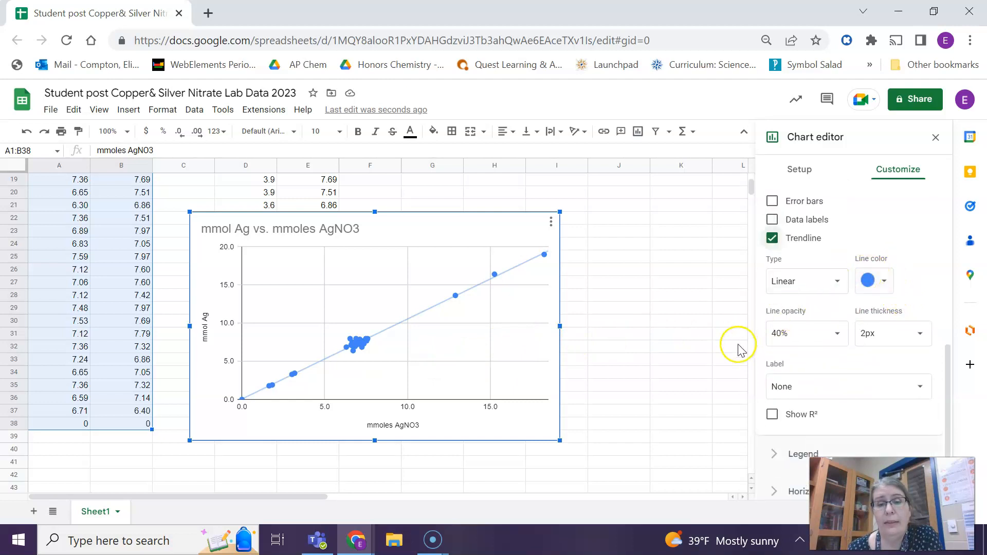
pyautogui.click(834, 390)
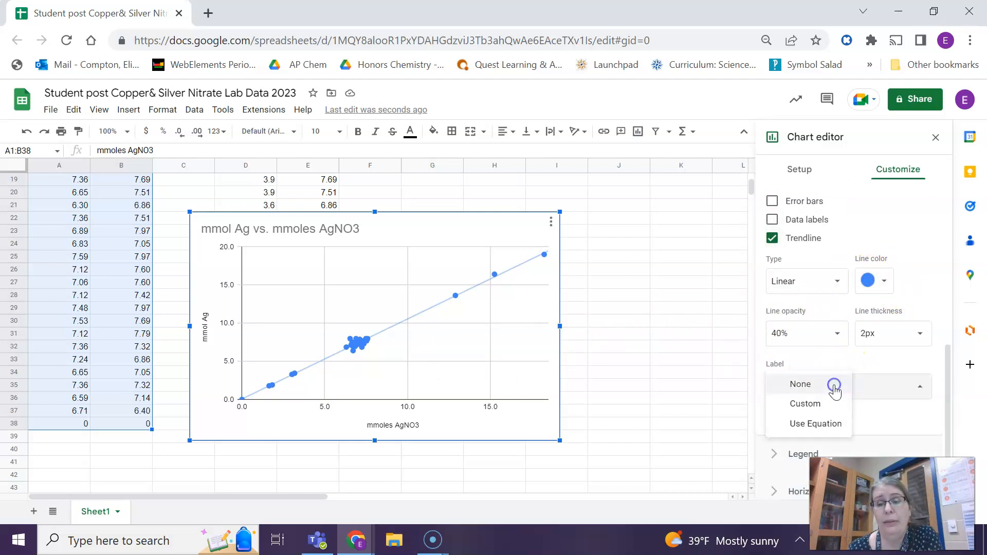
pyautogui.click(823, 427)
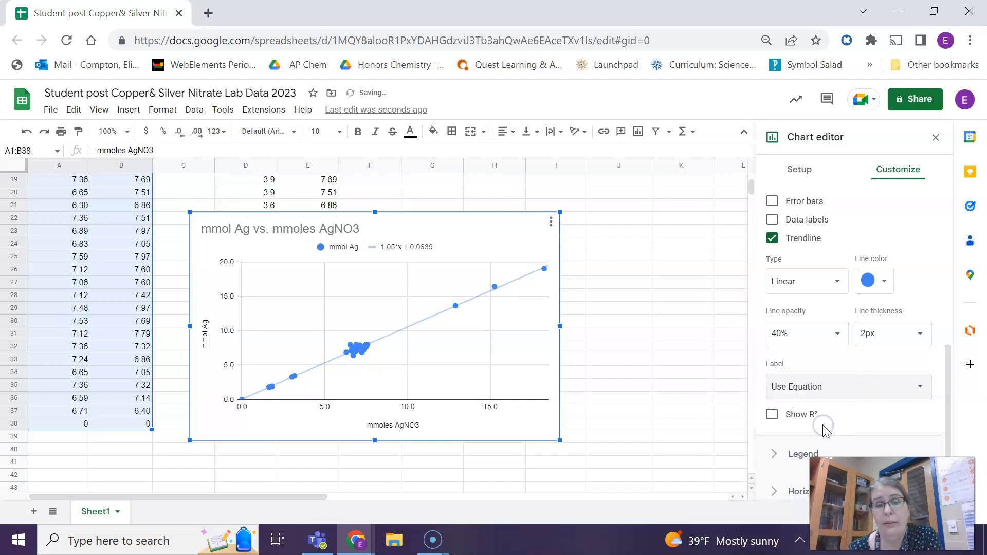
# - Turn on Show R² for the trendline and close the chart editor
pyautogui.scroll(-2, 846, 401)
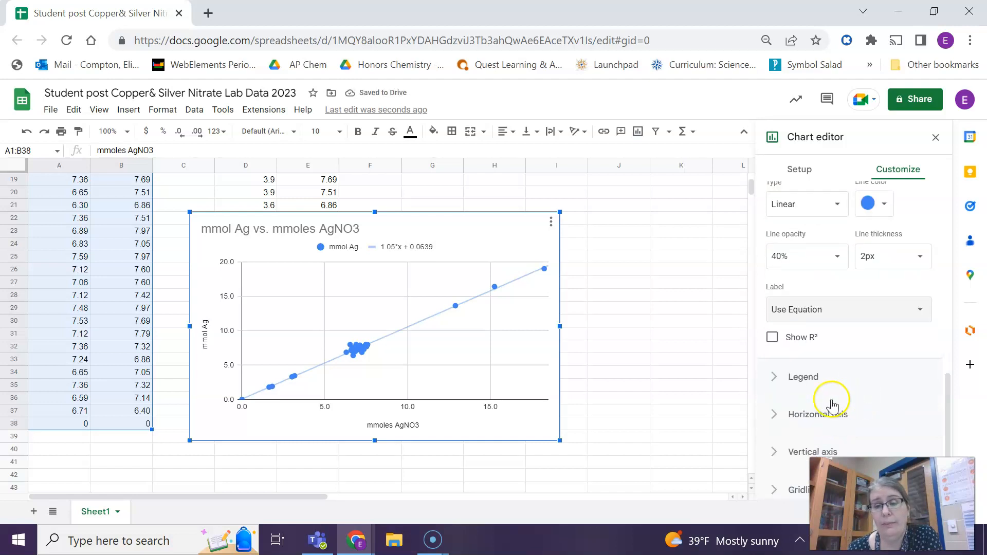
pyautogui.click(772, 339)
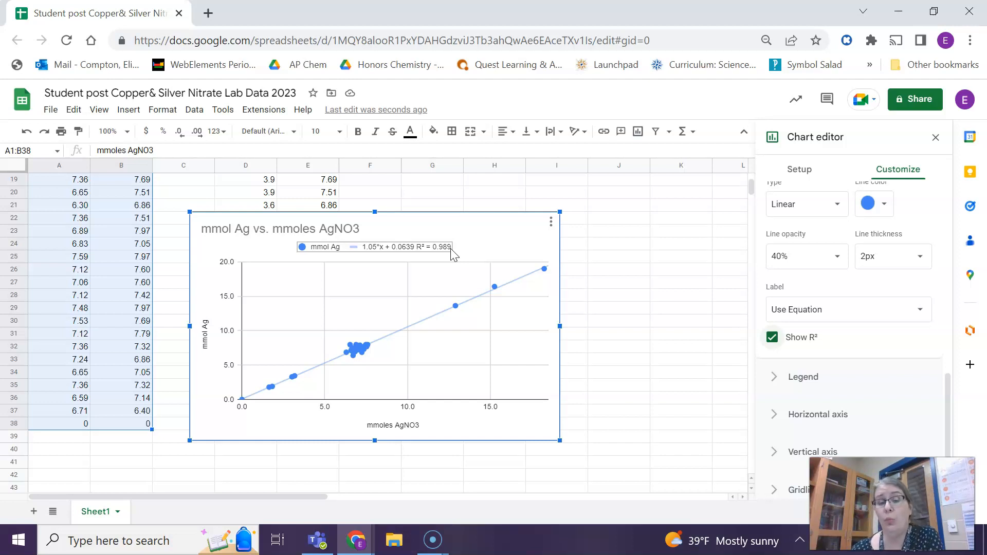
pyautogui.click(458, 310)
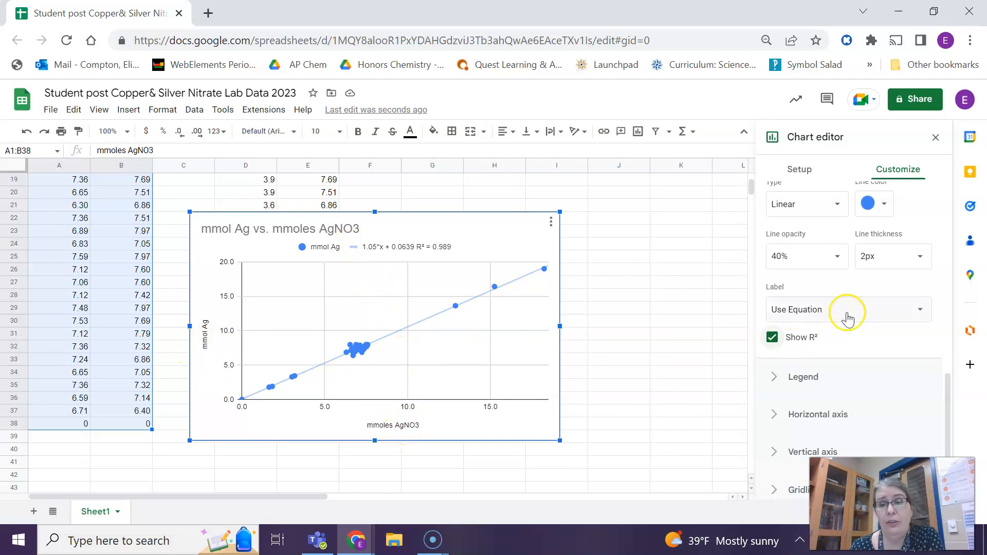
pyautogui.click(936, 138)
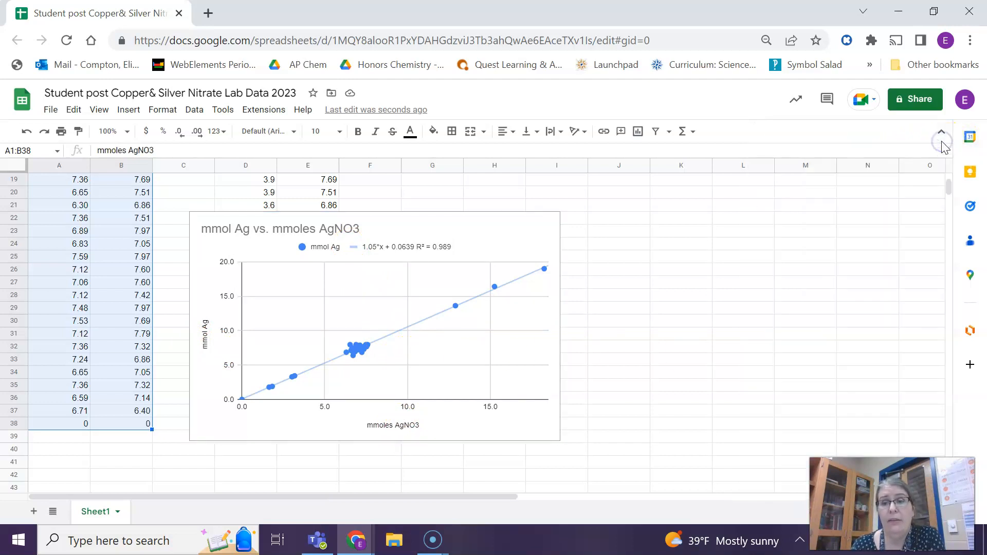
# - Copy the chart from its options menu
pyautogui.click(523, 235)
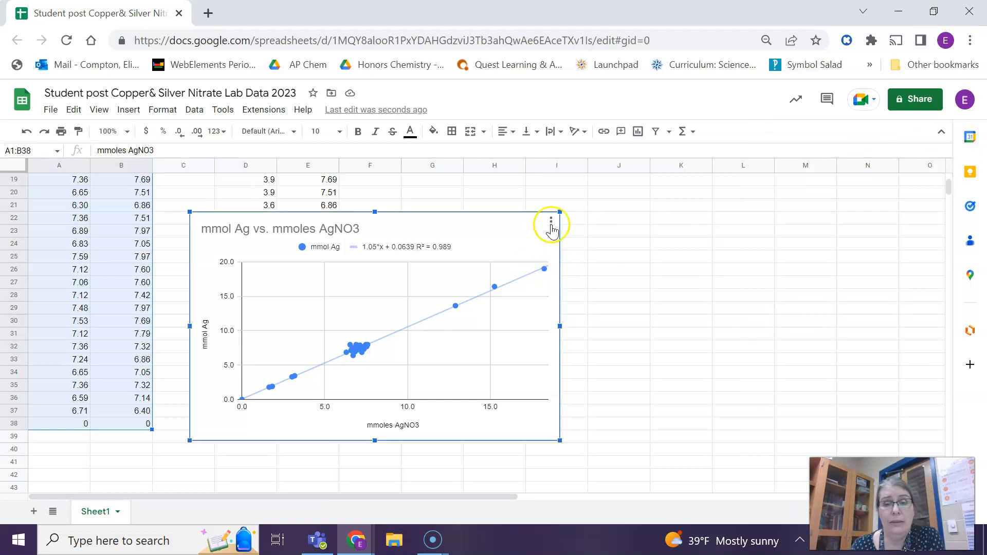
pyautogui.rightClick(512, 230)
pyautogui.click(499, 231)
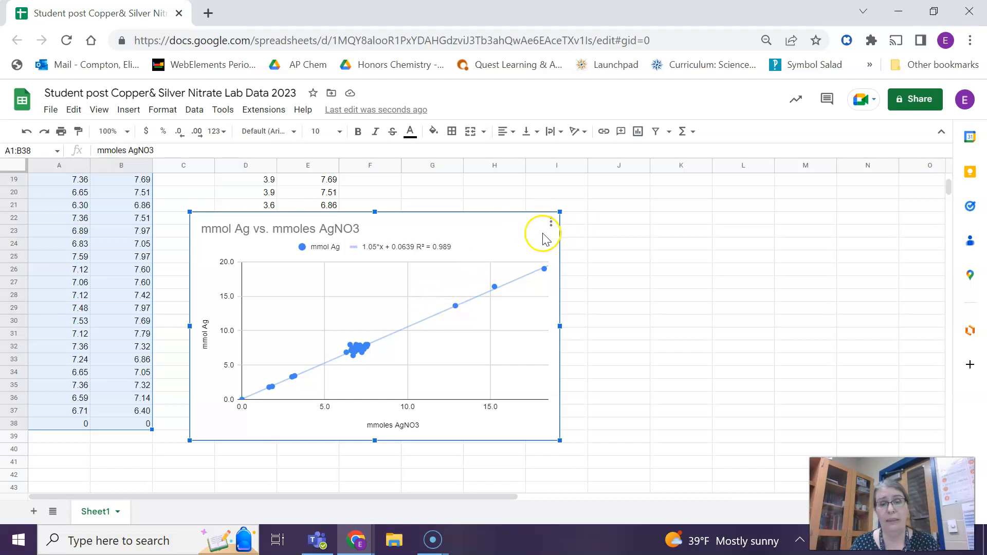
pyautogui.click(552, 225)
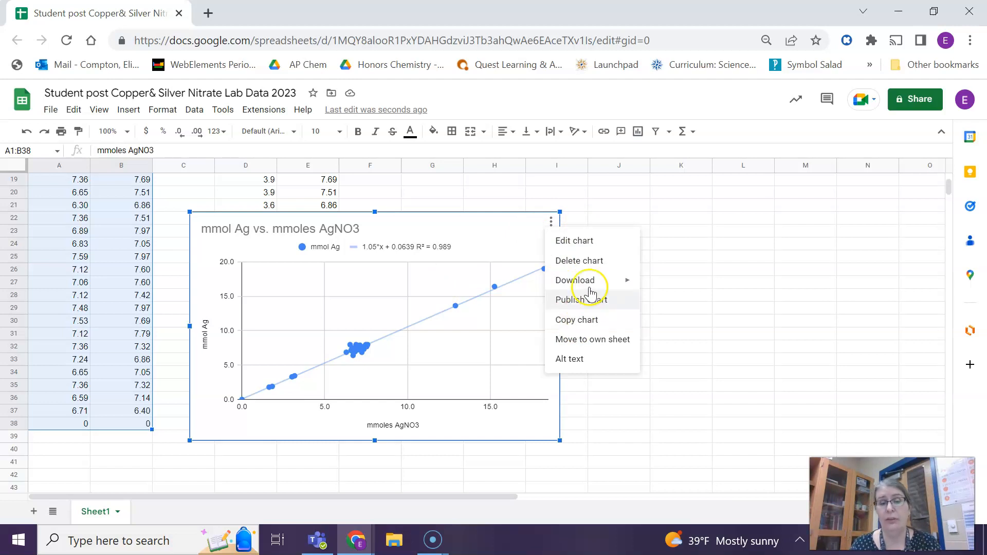
pyautogui.moveTo(594, 285)
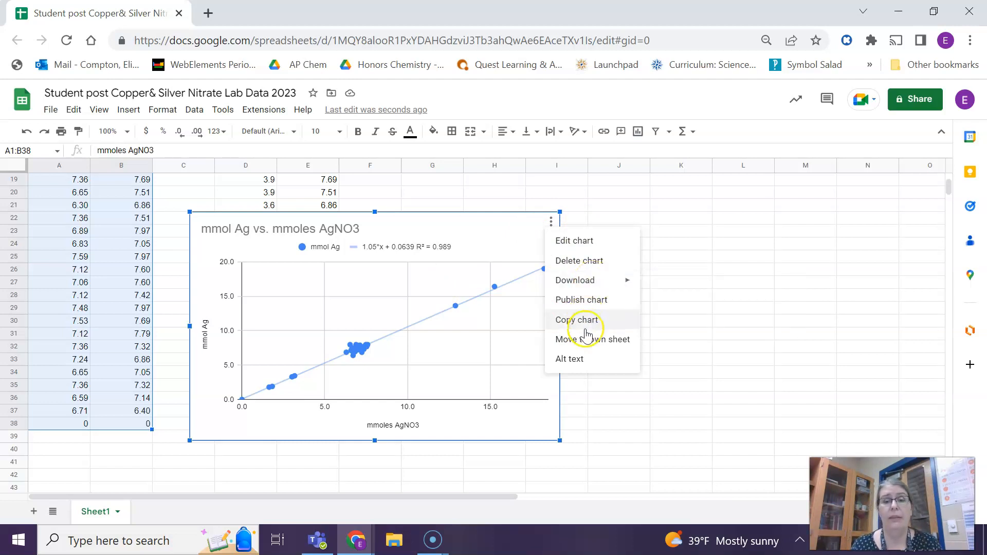
pyautogui.click(600, 285)
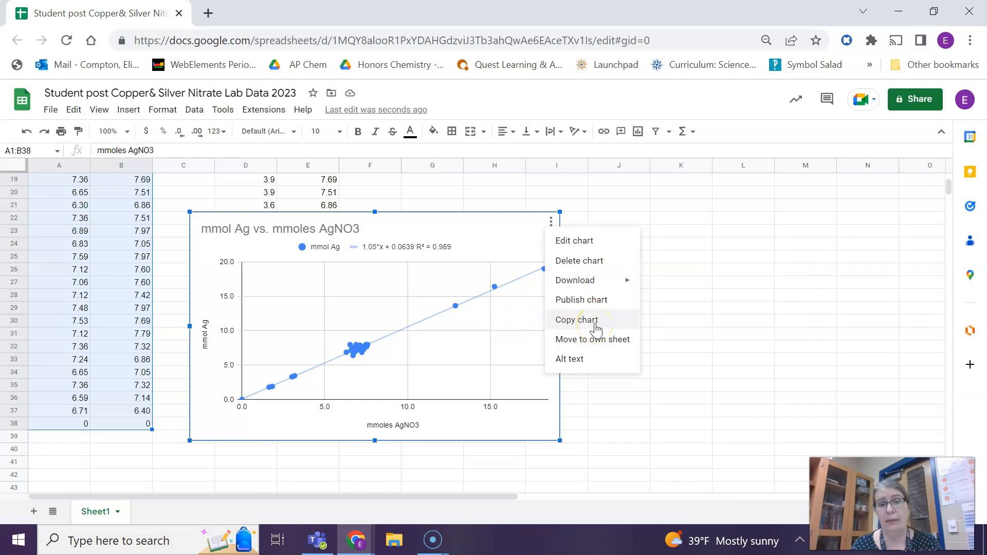
pyautogui.click(596, 322)
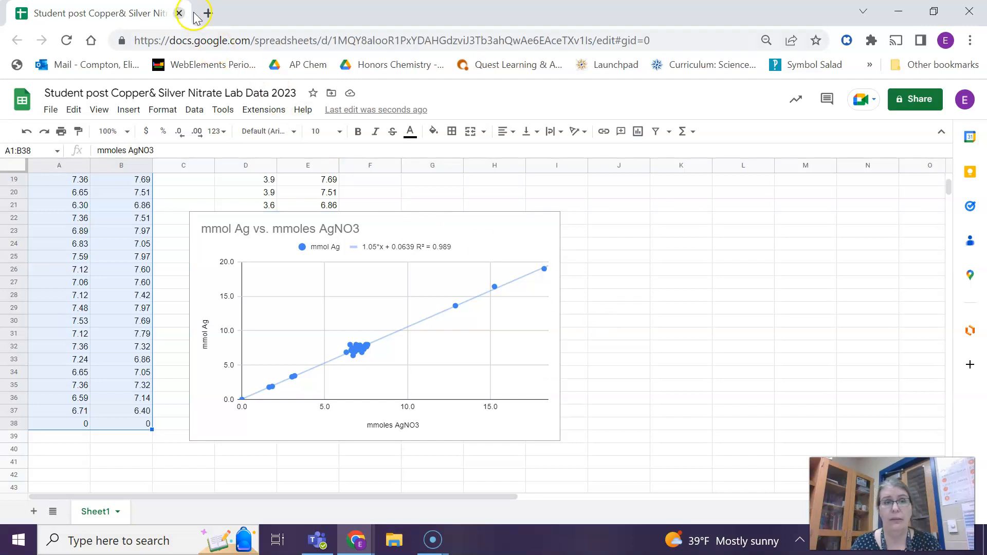
# - Open a new browser tab and go to doc.google.com to switch to Google Docs
pyautogui.click(209, 13)
pyautogui.write('do')
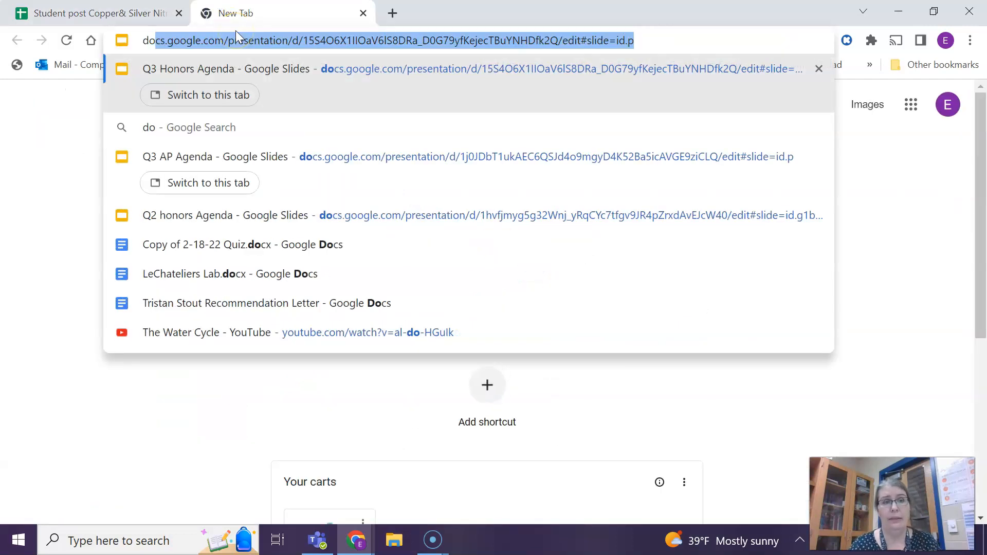
pyautogui.write('c.')
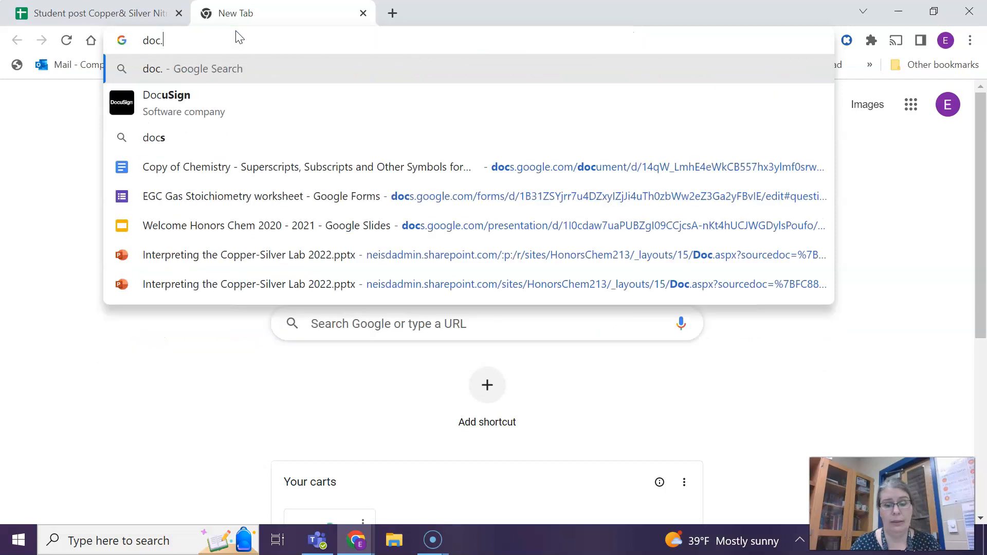
pyautogui.write('googl')
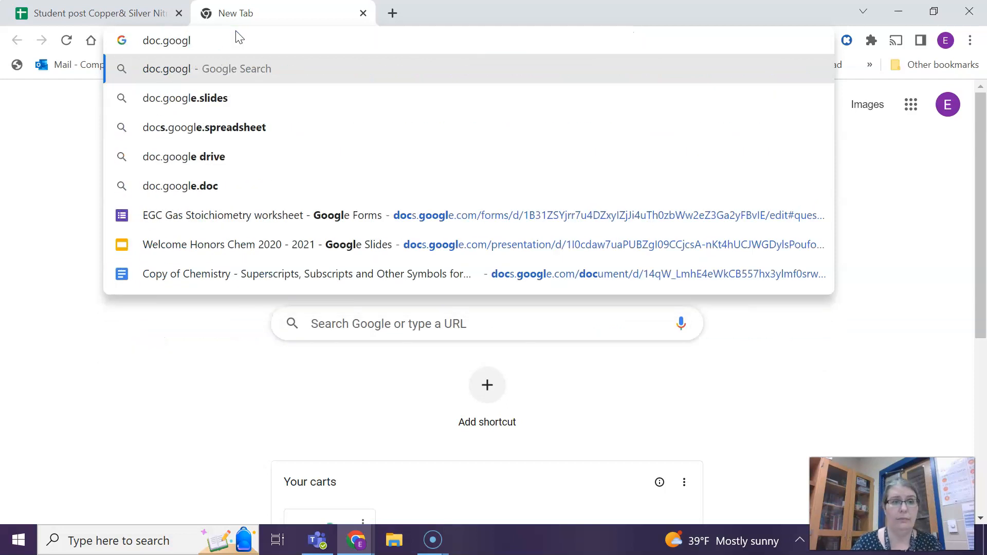
pyautogui.write('e.com')
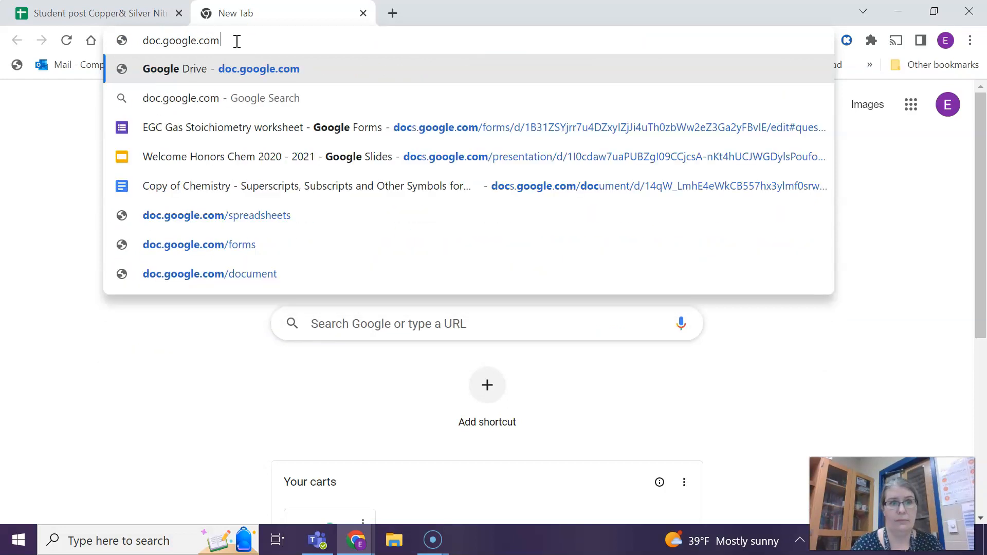
pyautogui.press('Return')
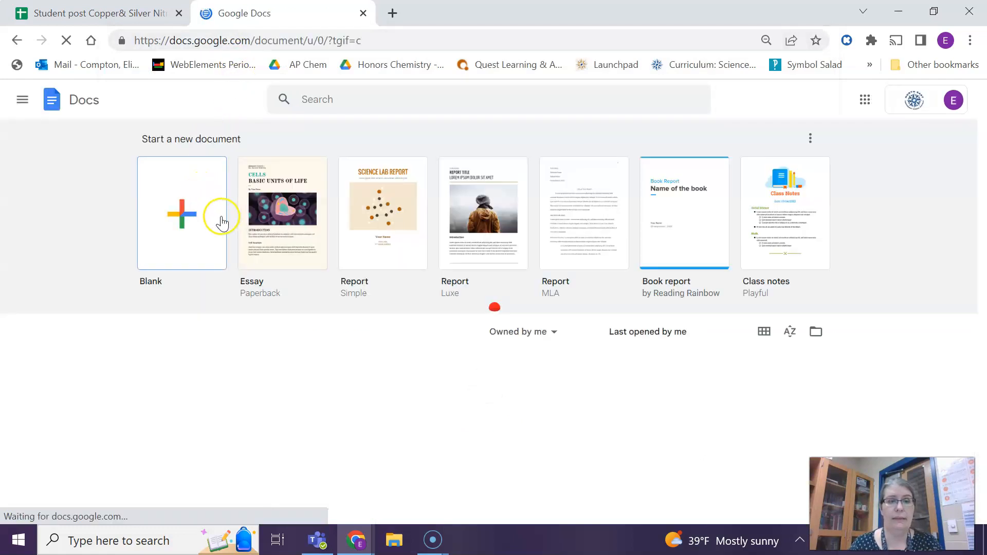
# - Create a blank document and paste the copied chart into it
pyautogui.click(195, 221)
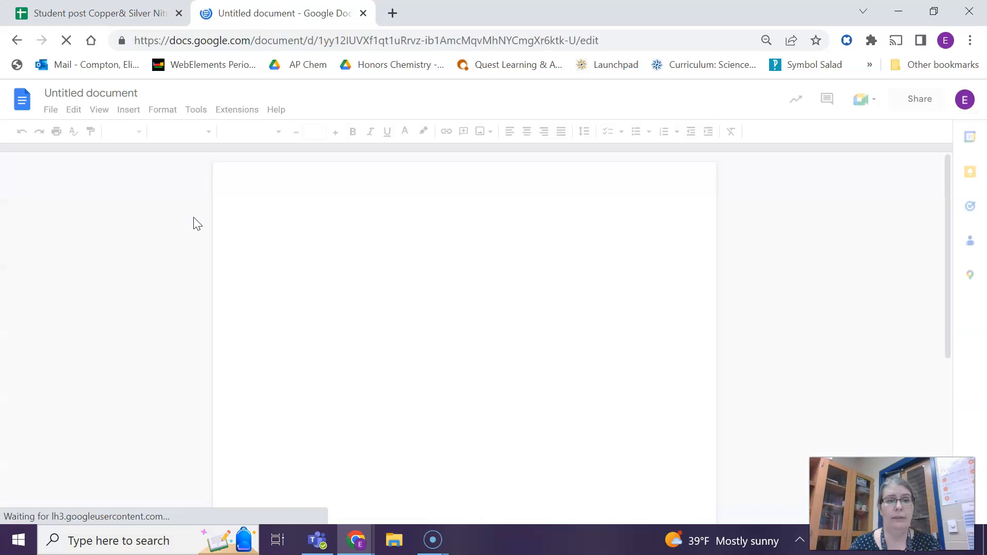
pyautogui.hotkey('ctrl', 'v')
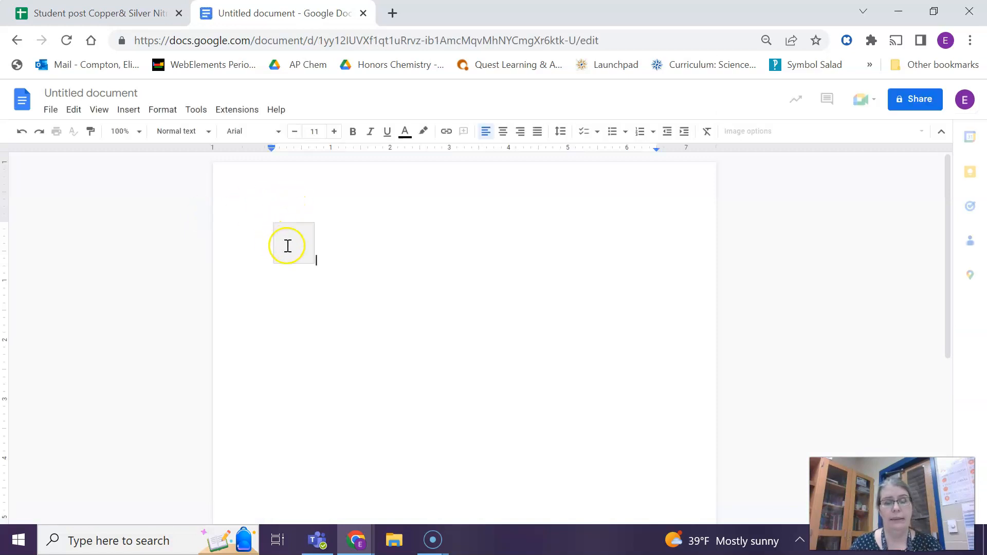